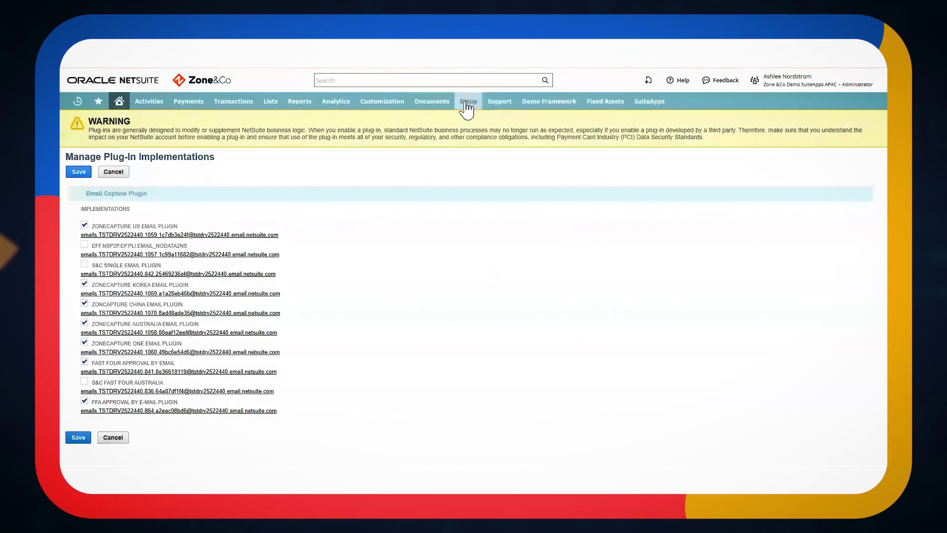
Open the existing ZoneCapture main configuration record for editing and examine its 3-Way Matching settings.
mouse_move(474, 106)
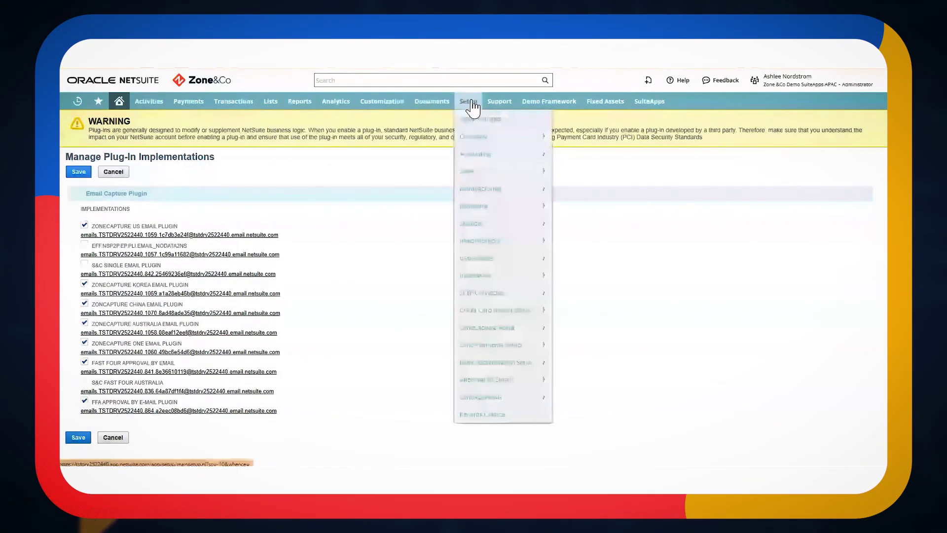
mouse_move(491, 329)
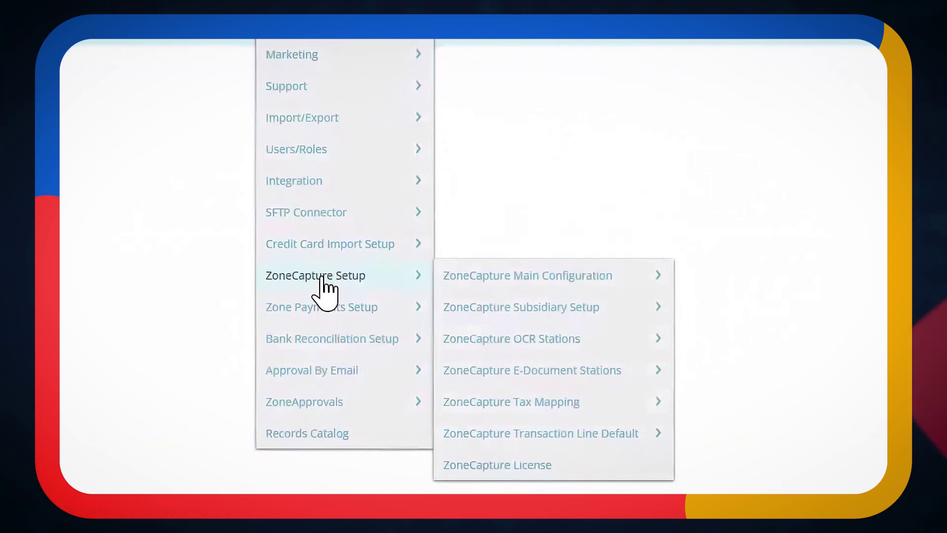
mouse_move(472, 274)
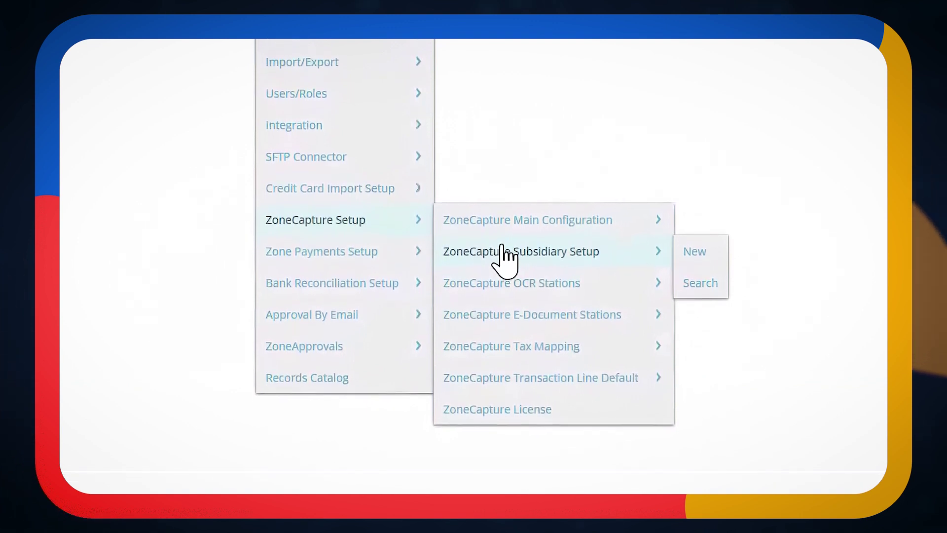
mouse_move(500, 215)
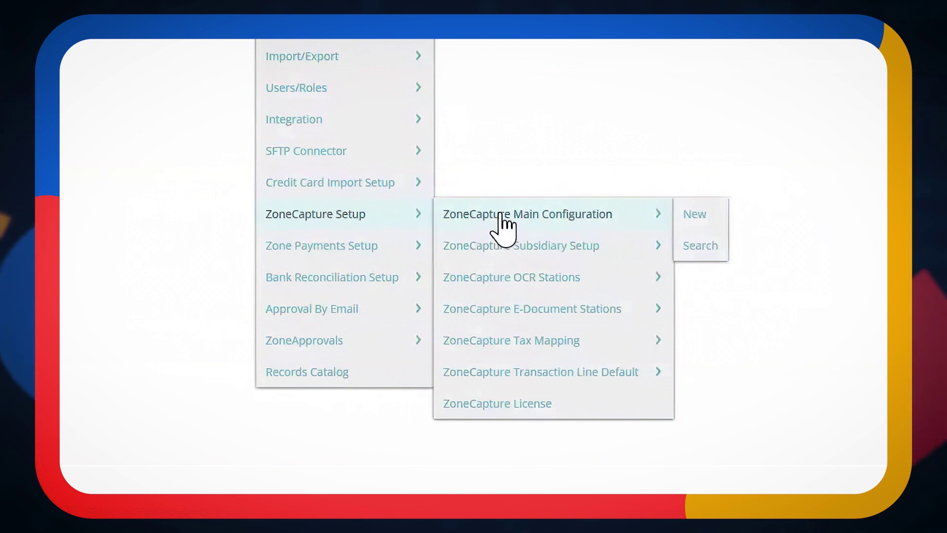
left_click(501, 214)
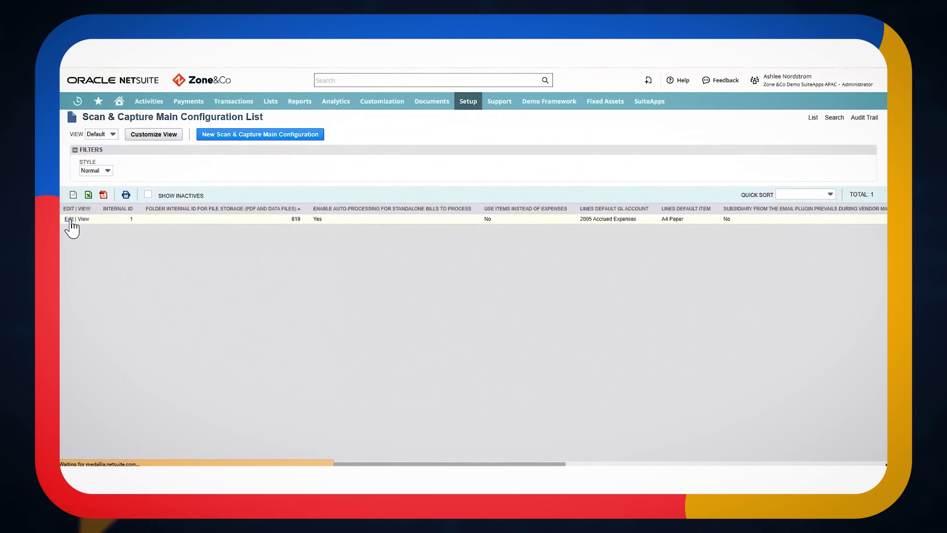
left_click(69, 219)
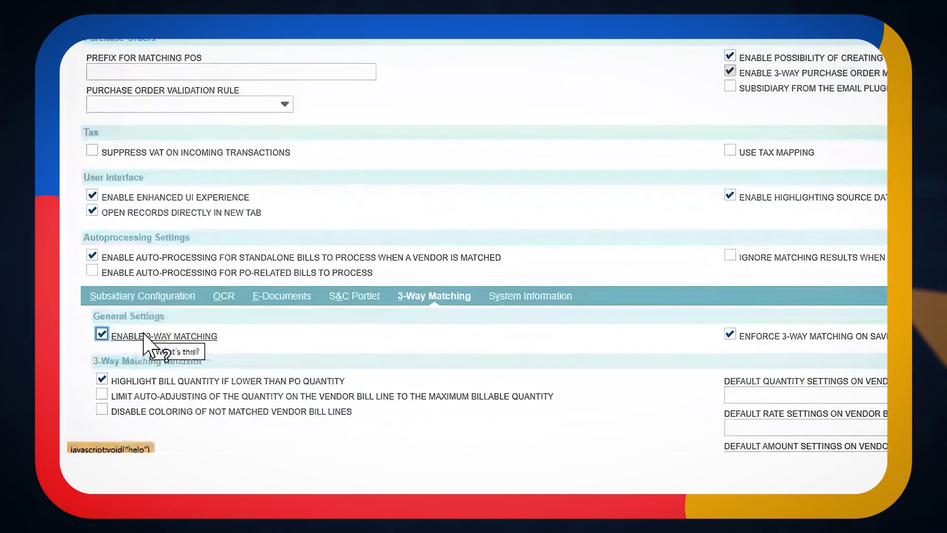
scroll(534, 319, "down", 2)
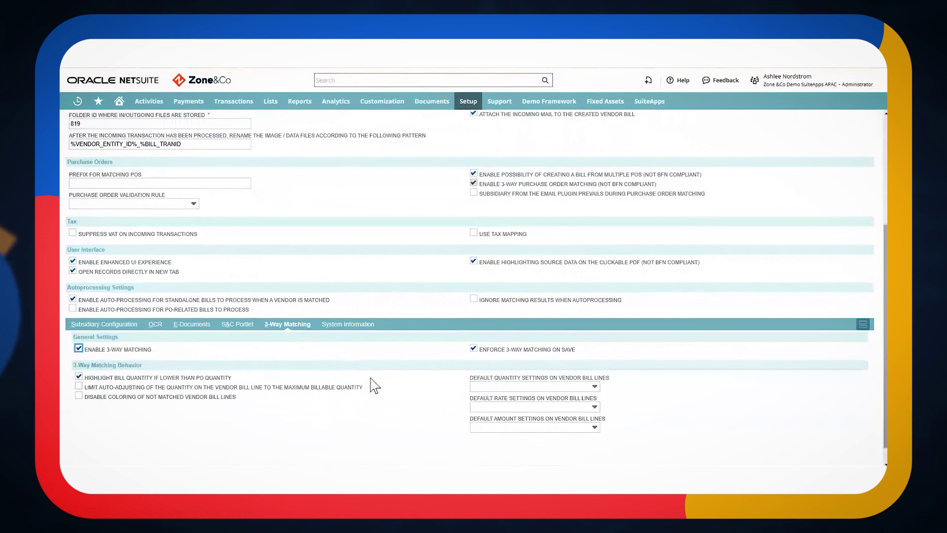
scroll(384, 374, "down", 1)
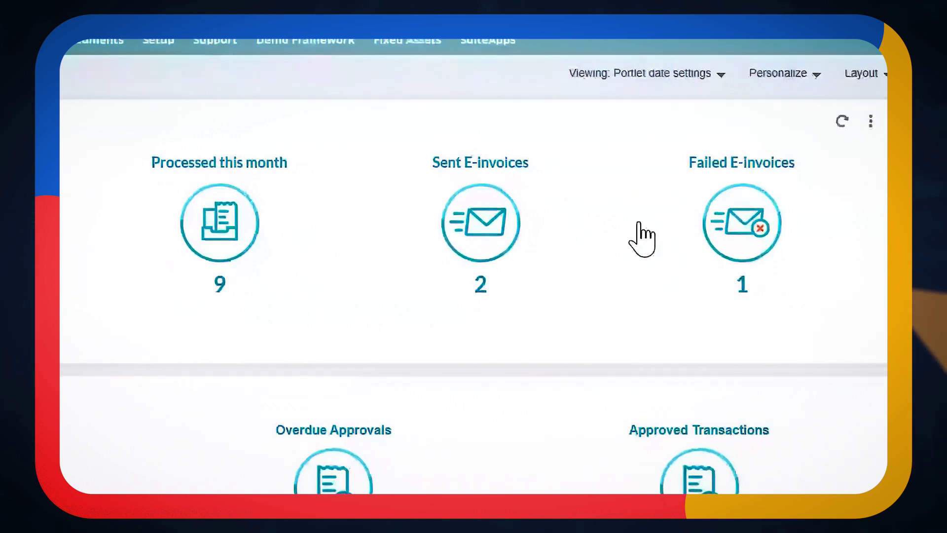
Open the ZoneCapture incoming transactions from the home dashboard in a separate browser tab and switch to it.
right_click(363, 203)
left_click(384, 213)
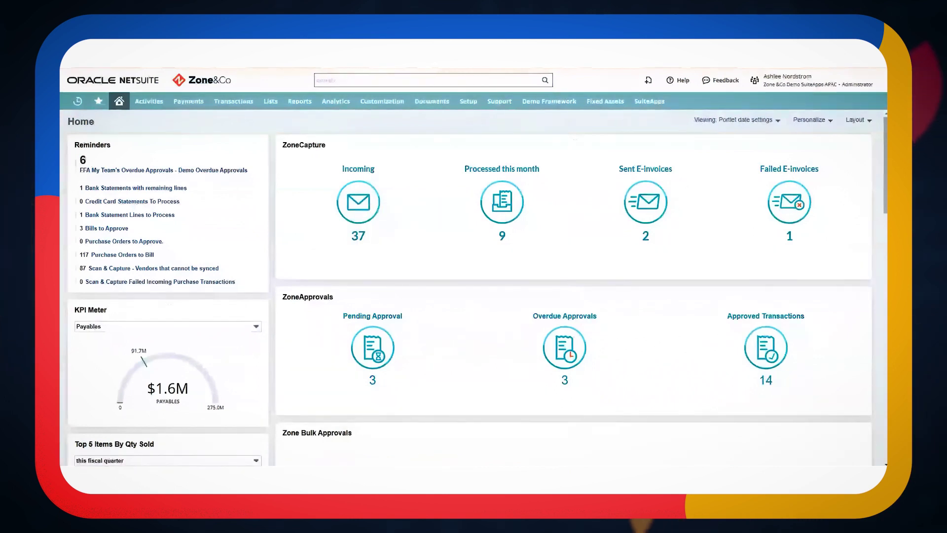
key("ctrl+Tab")
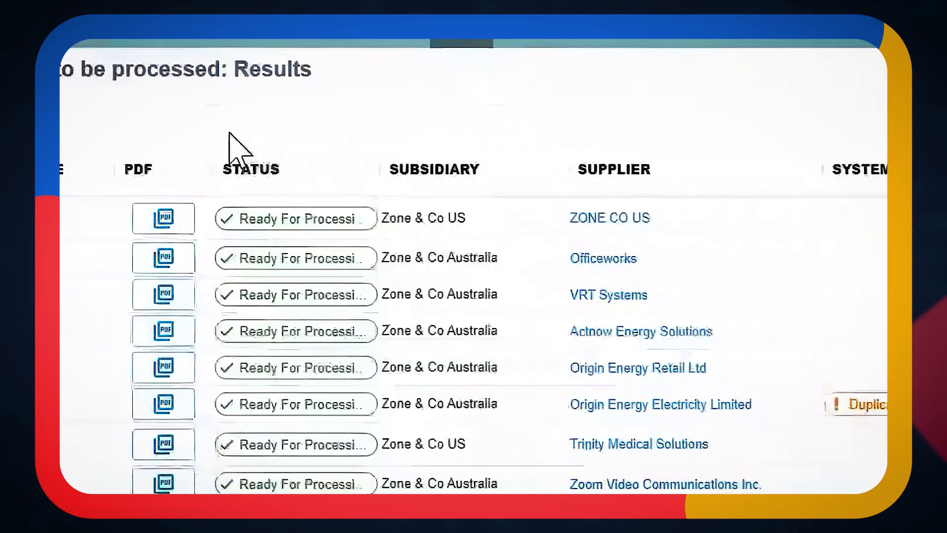
Inspect the supplier and purchase order of the ZONE CO US bill, and look through the list of incoming transactions.
left_click(599, 217)
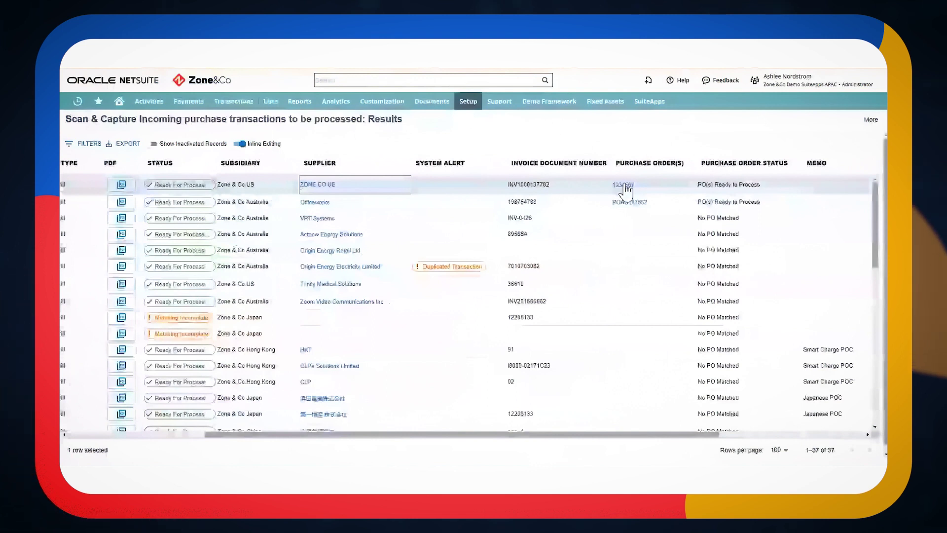
left_click(624, 184)
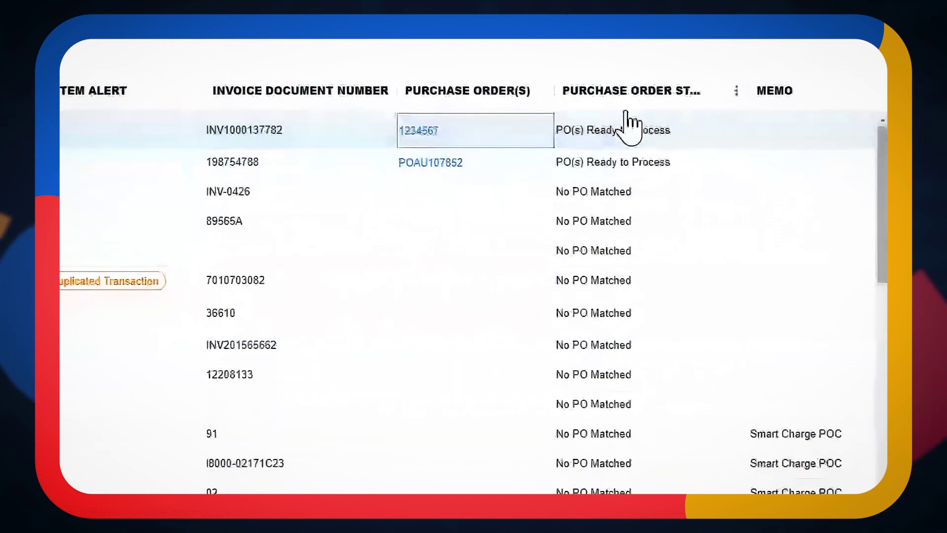
left_click_drag(686, 435, 479, 444)
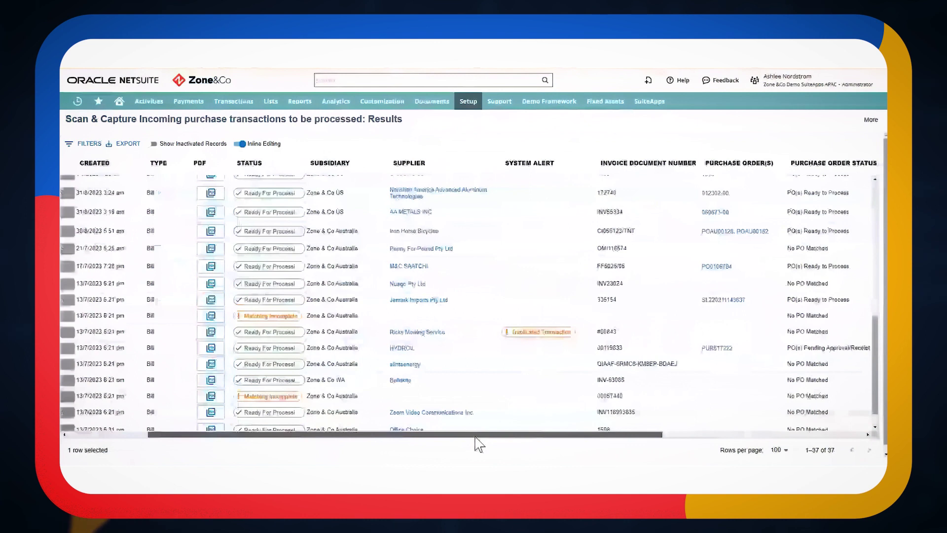
left_click_drag(479, 445, 398, 444)
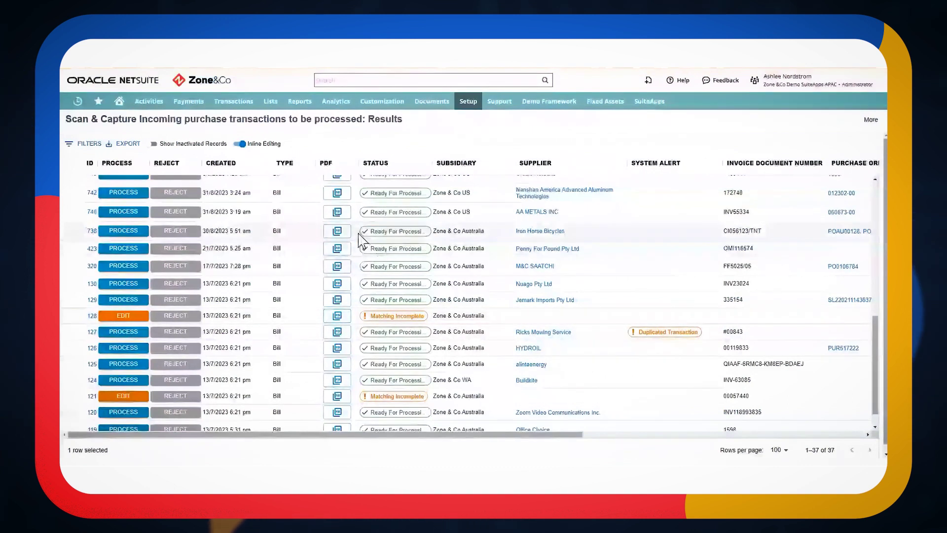
scroll(347, 239, "up", 5)
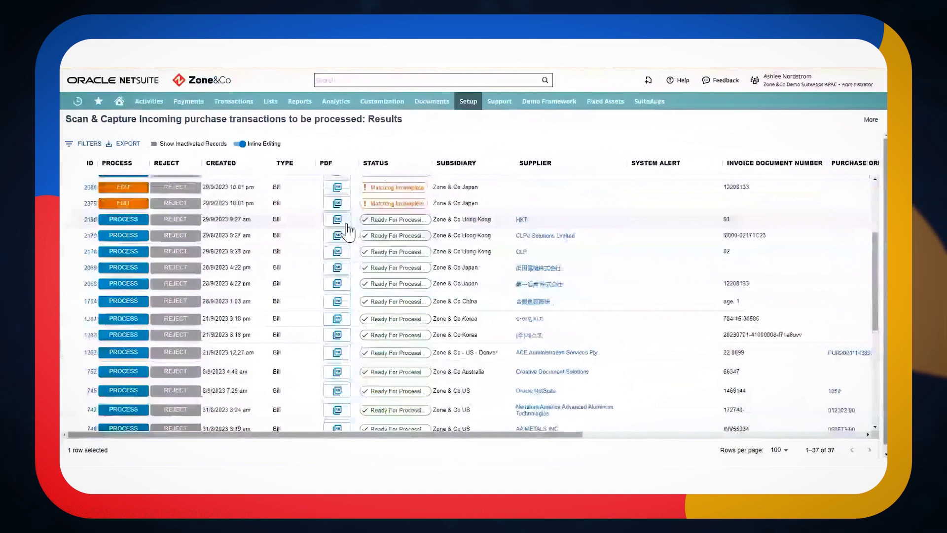
scroll(348, 228, "up", 3)
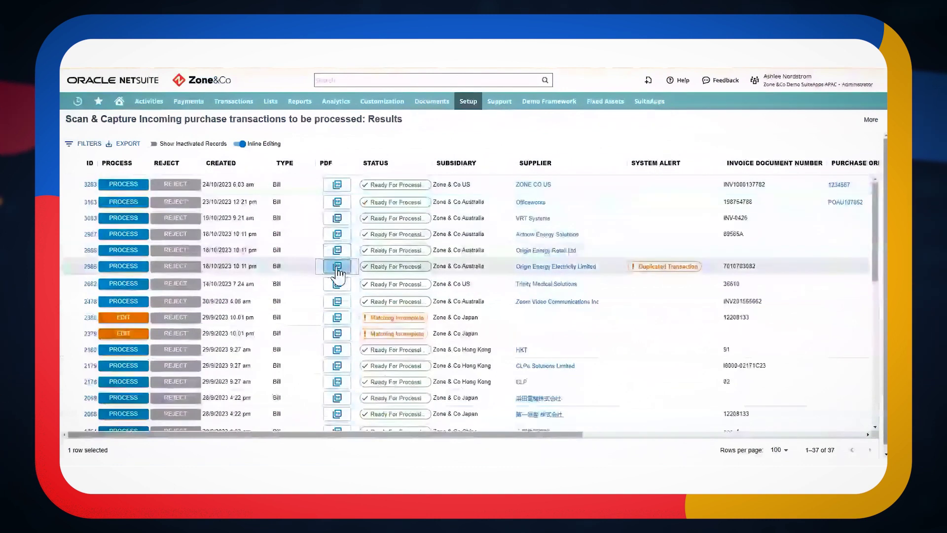
View the PDF invoice of the Origin Energy Electricity Limited bill and look through its pages.
left_click(337, 267)
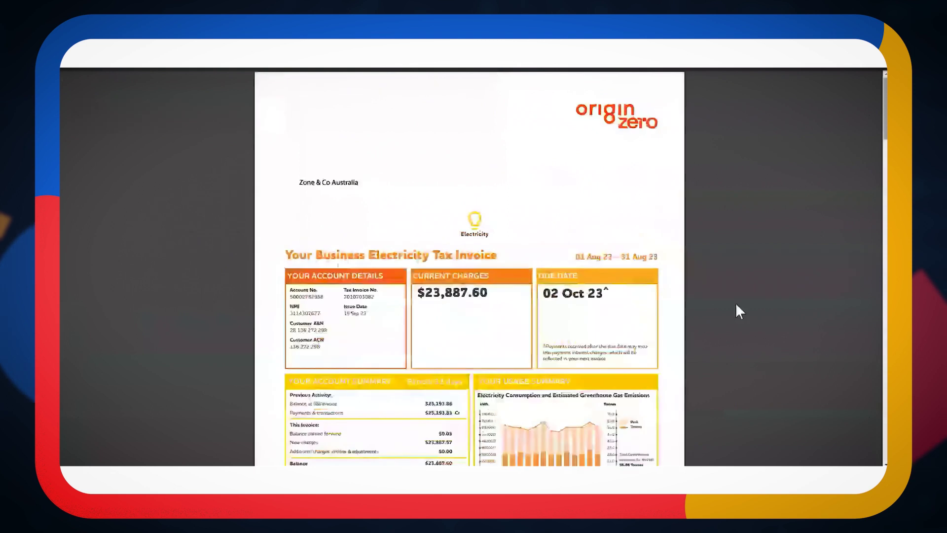
scroll(703, 298, "down", 3)
scroll(699, 289, "down", 6)
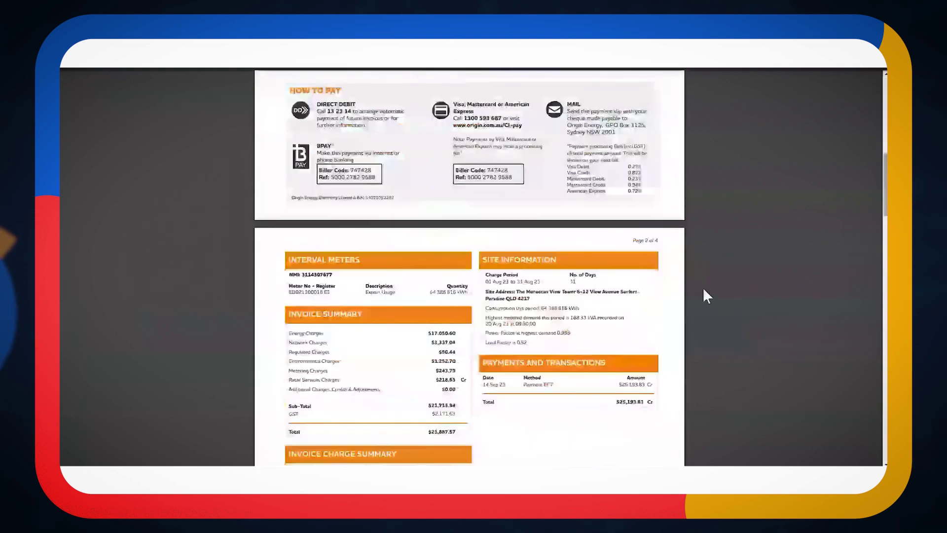
scroll(703, 287, "down", 8)
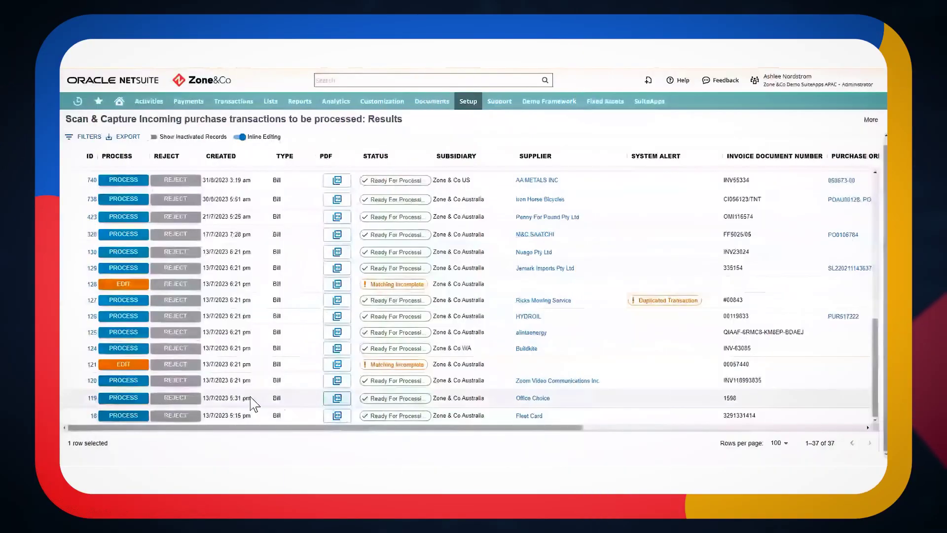
Process the Office Choice bill and check its reference number and date against the source PDF.
left_click(121, 403)
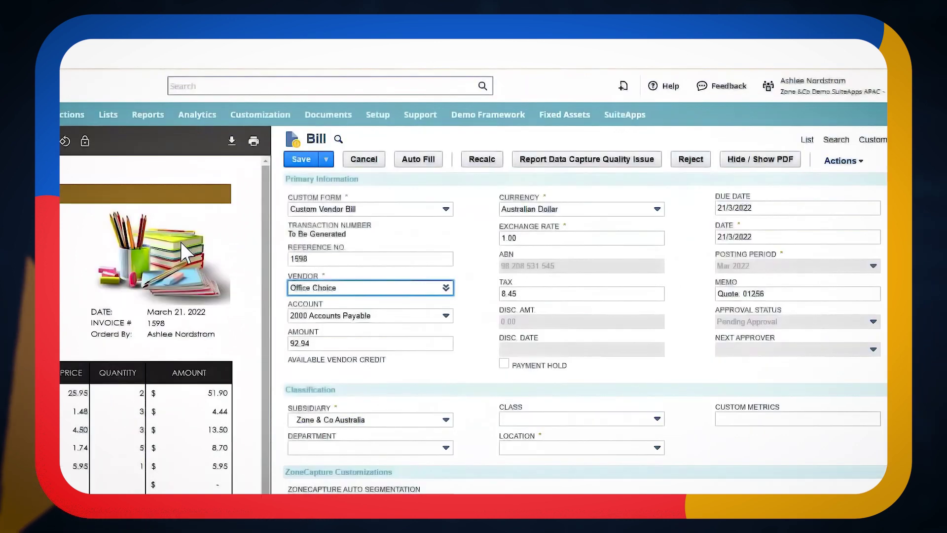
left_click(321, 258)
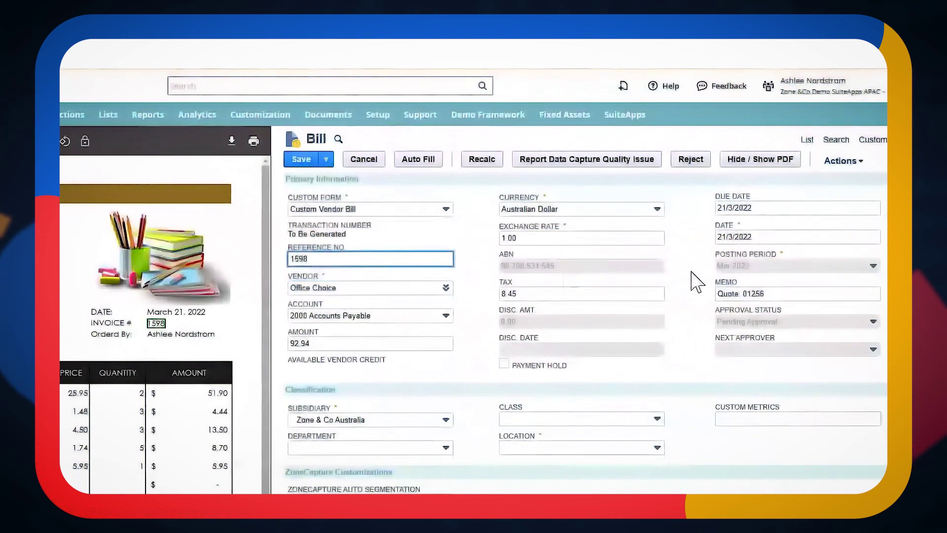
left_click(763, 237)
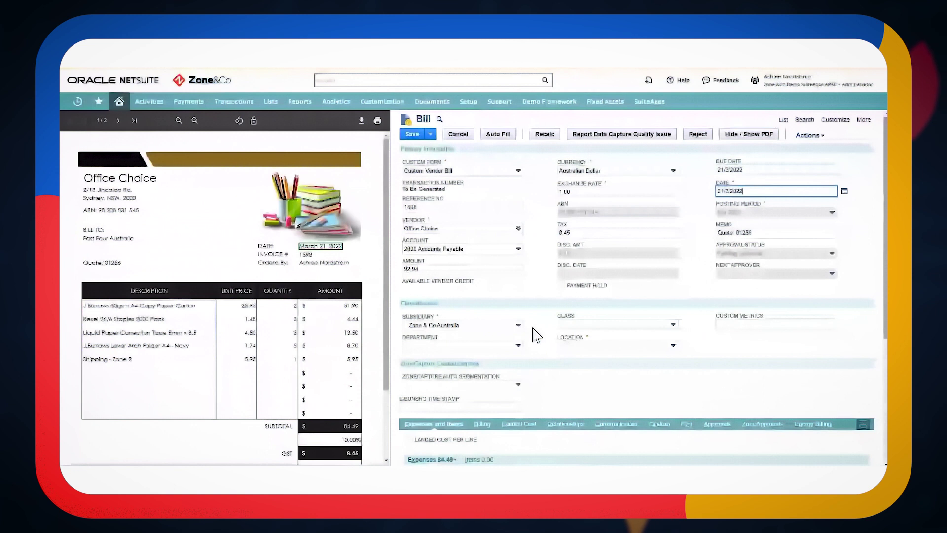
Review the bill's expense lines and look at the account choices for the A4 copy paper line without changing it.
scroll(556, 323, "down", 2)
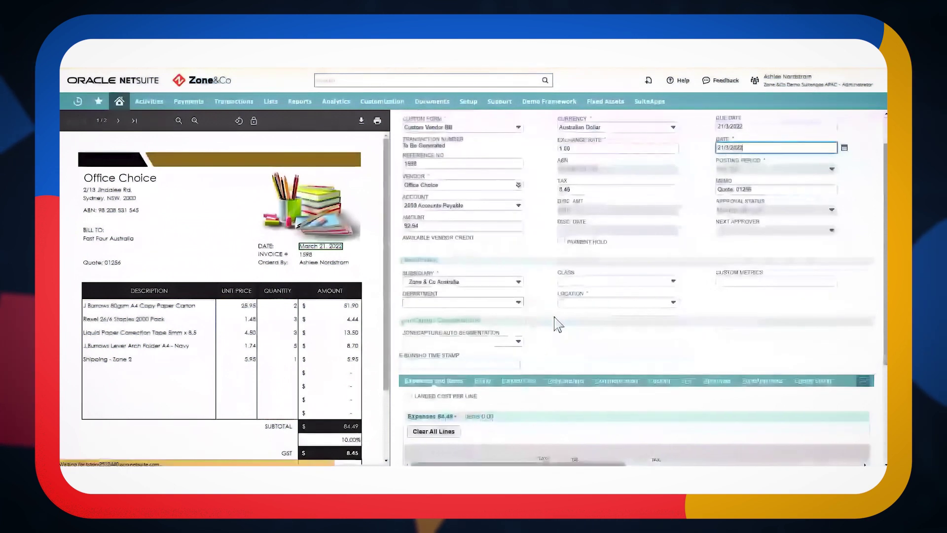
scroll(556, 324, "down", 3)
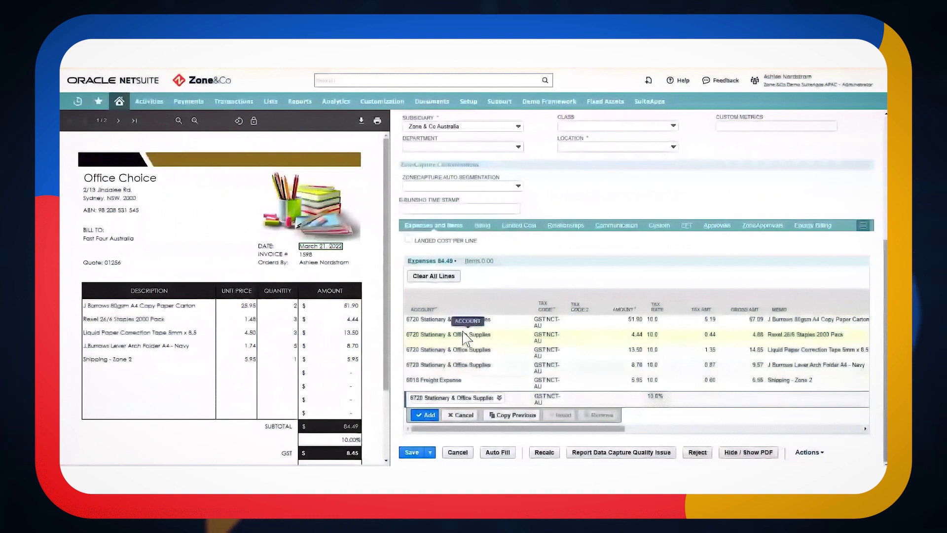
left_click(496, 322)
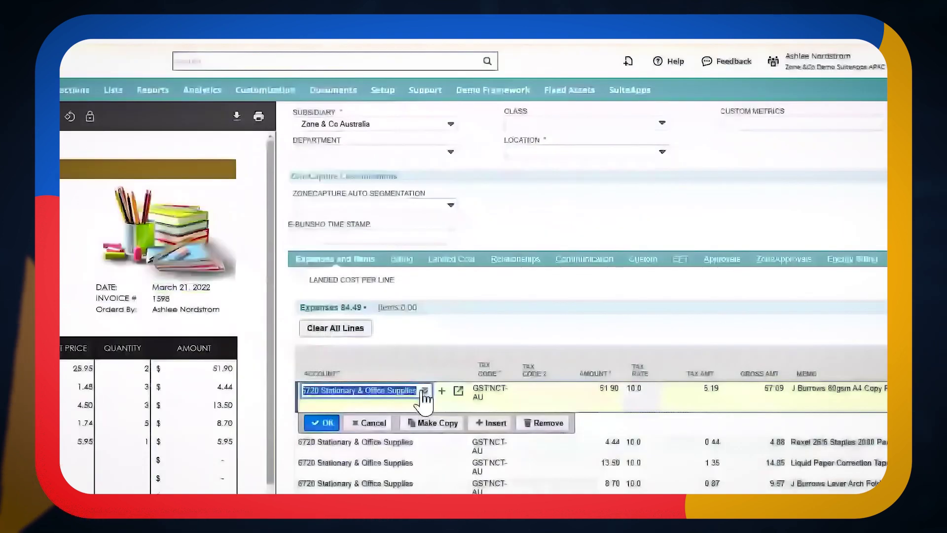
left_click(423, 391)
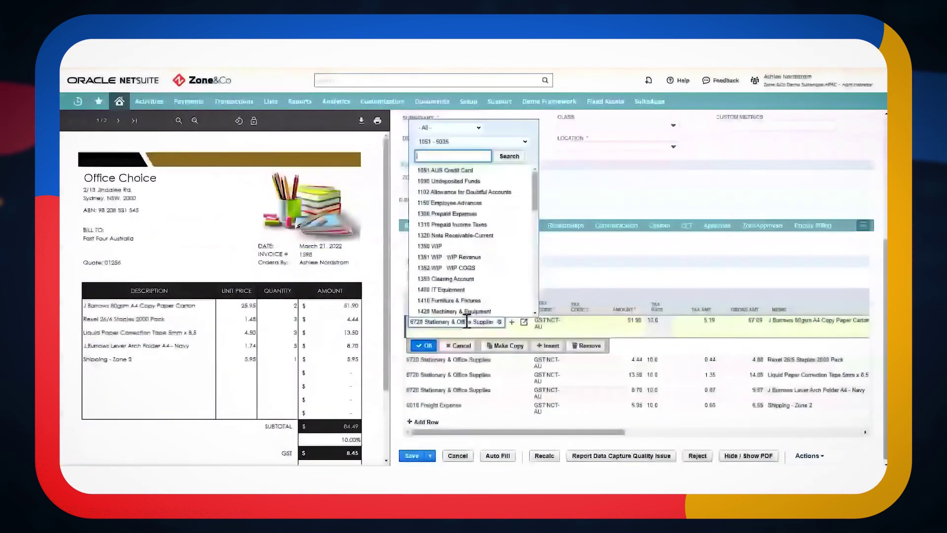
left_click(572, 287)
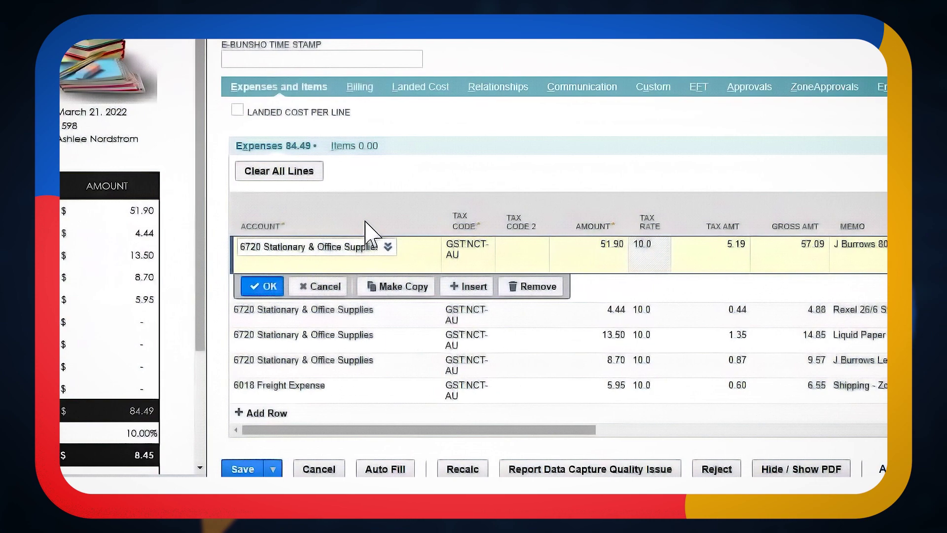
scroll(365, 232, "up", 2)
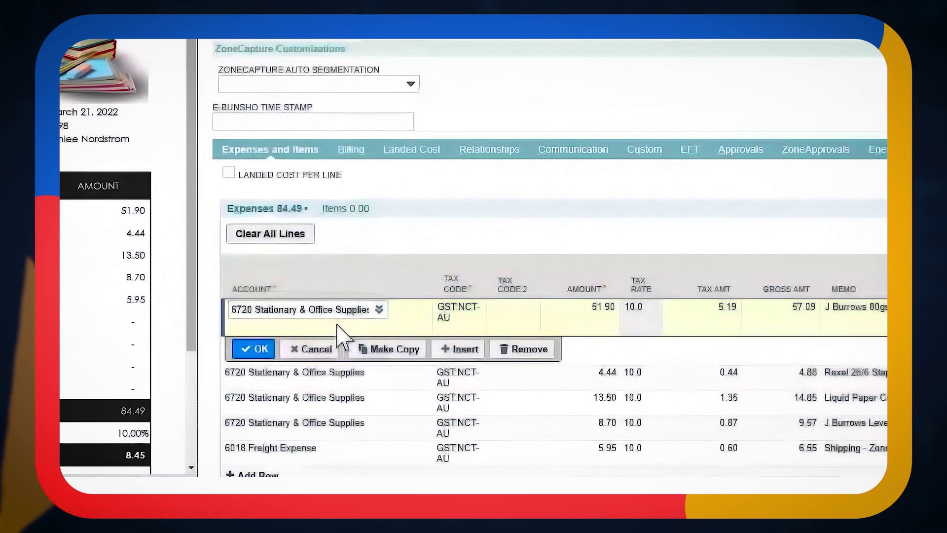
scroll(338, 331, "down", 2)
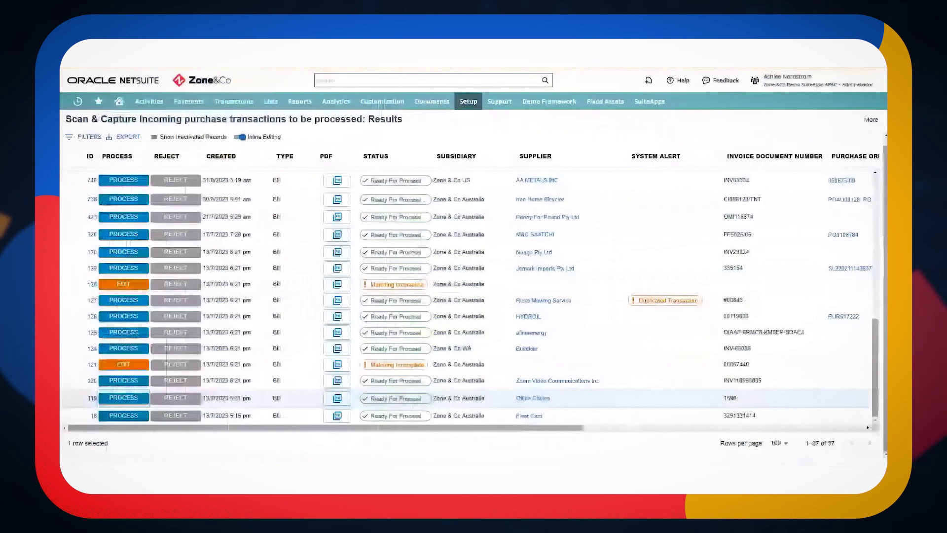
Open the Office Choice vendor record from the incoming transactions list and view its financial details.
left_click(532, 398)
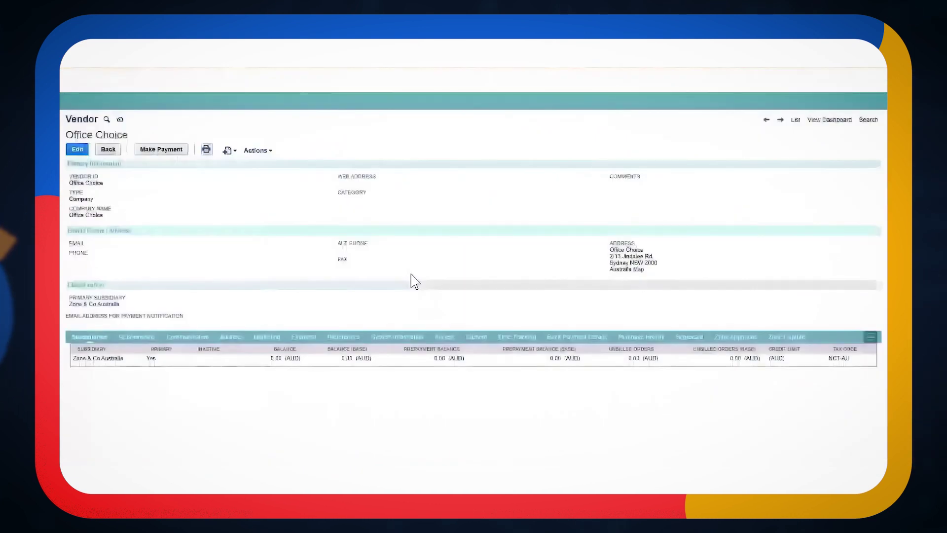
left_click(303, 336)
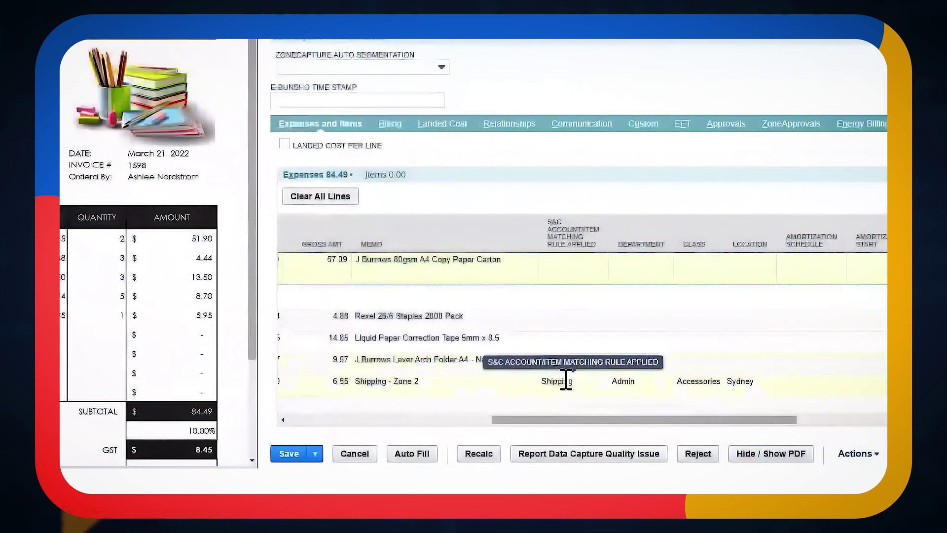
Open the Shipping matching rule applied to the Shipping - Zone 2 expense line and inspect its name and text to match.
left_click(581, 392)
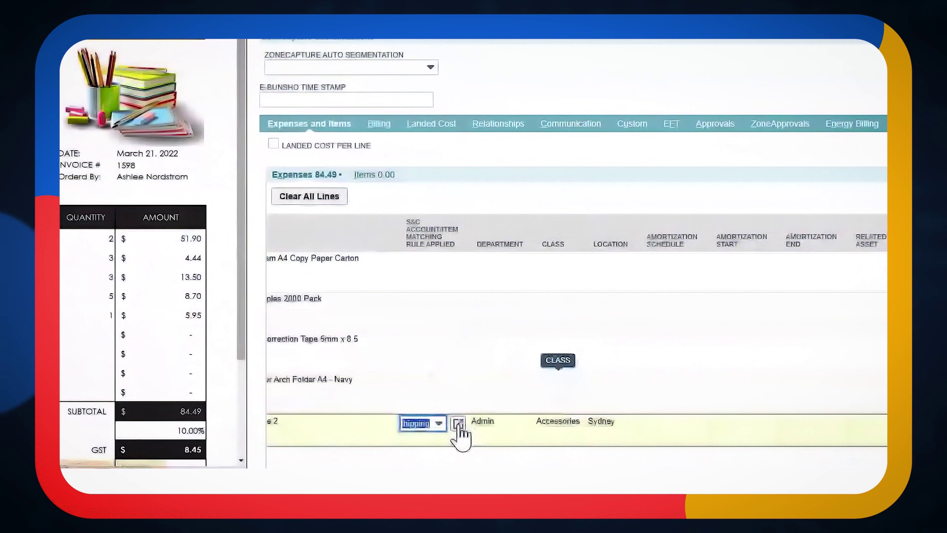
left_click(459, 423)
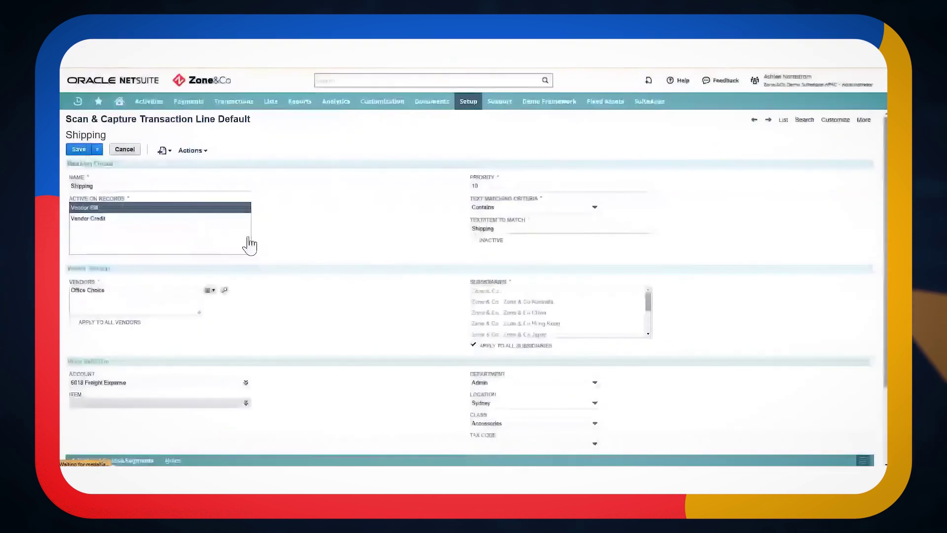
left_click(85, 186)
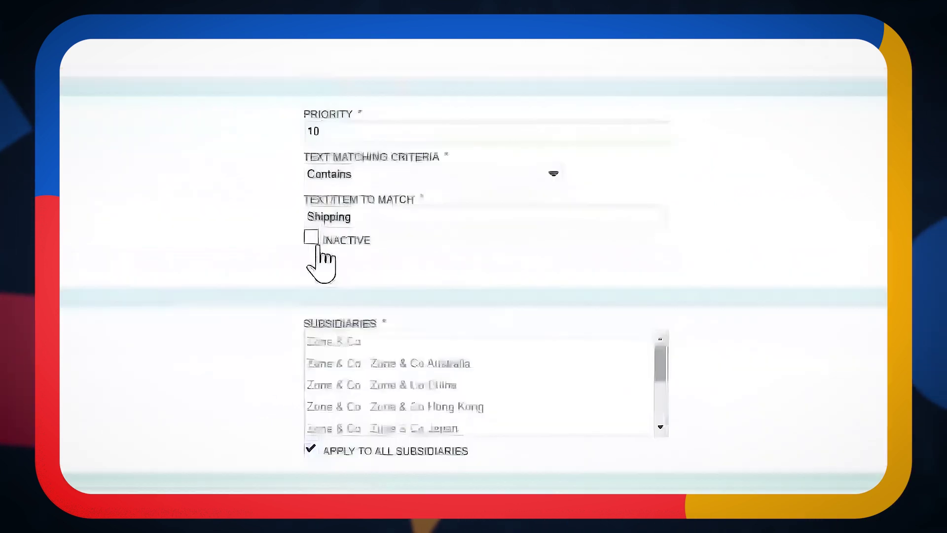
left_click(351, 218)
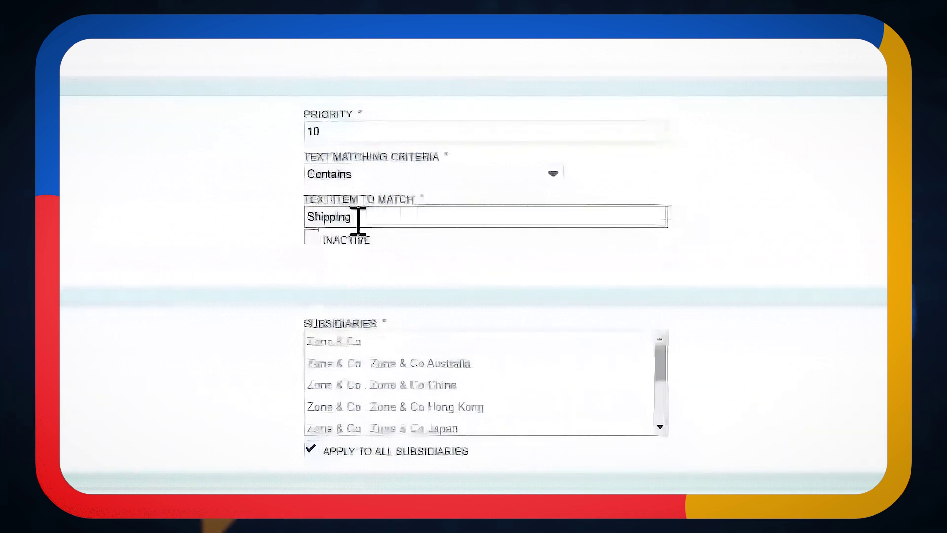
Inspect the Shipping rule's text to match and its text matching criteria.
left_click_drag(359, 220, 261, 231)
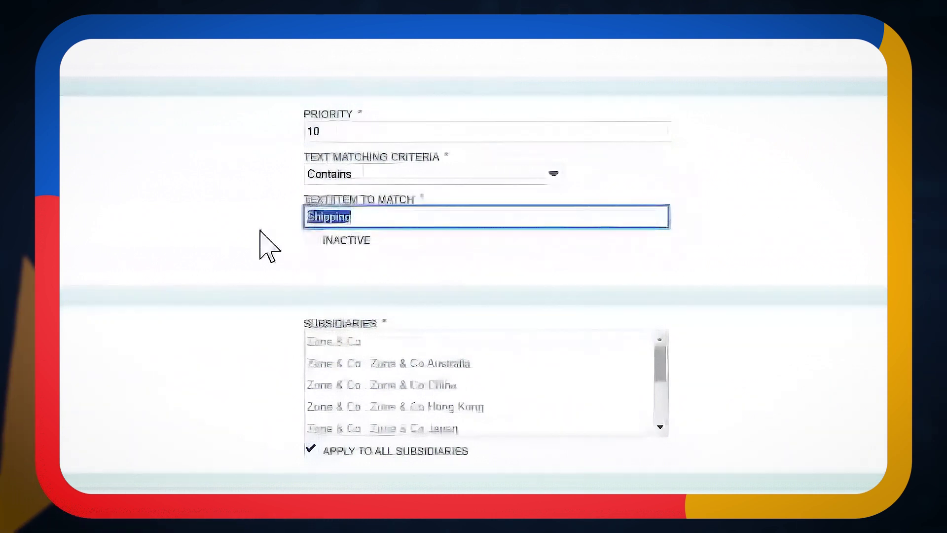
left_click(237, 236)
left_click(389, 175)
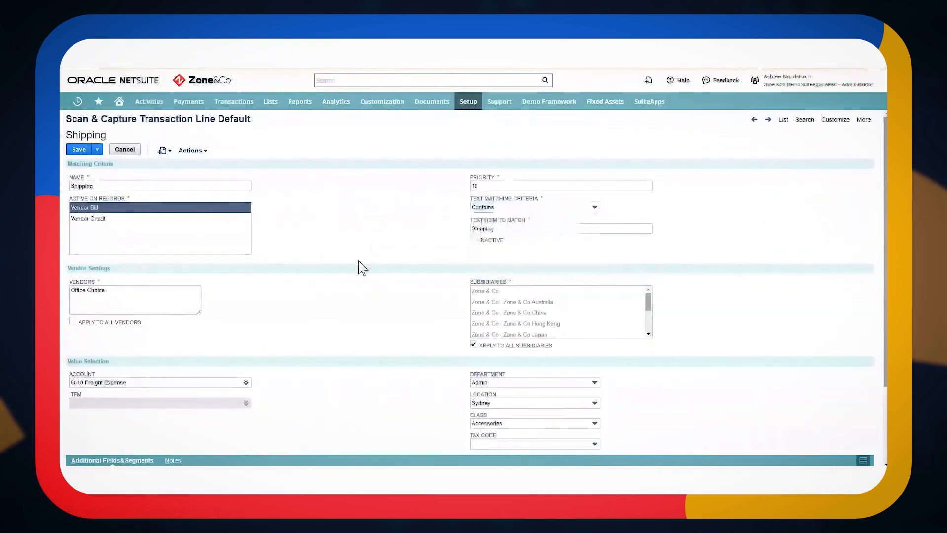
Try adding Ace Car Freighters to the Shipping rule's selected vendors.
left_click(137, 305)
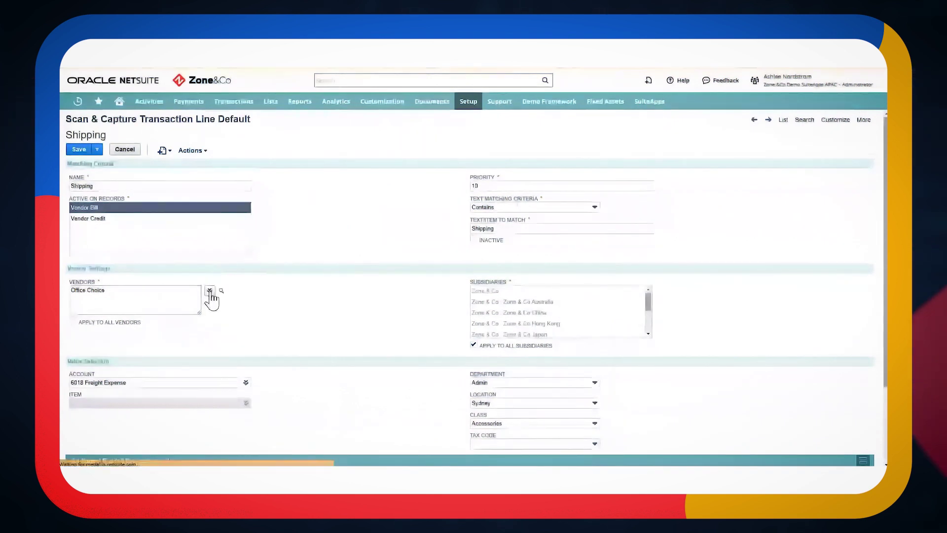
left_click(222, 291)
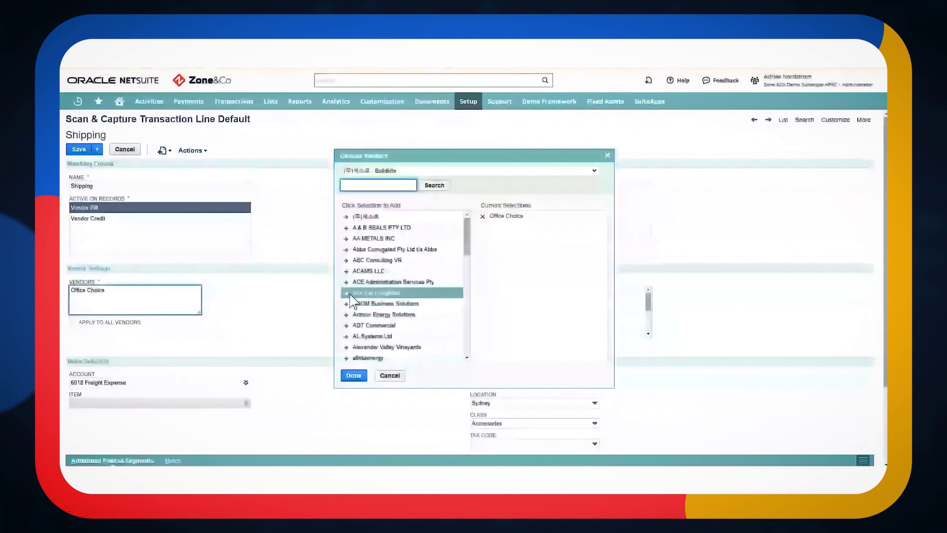
left_click(351, 293)
scroll(358, 311, "down", 3)
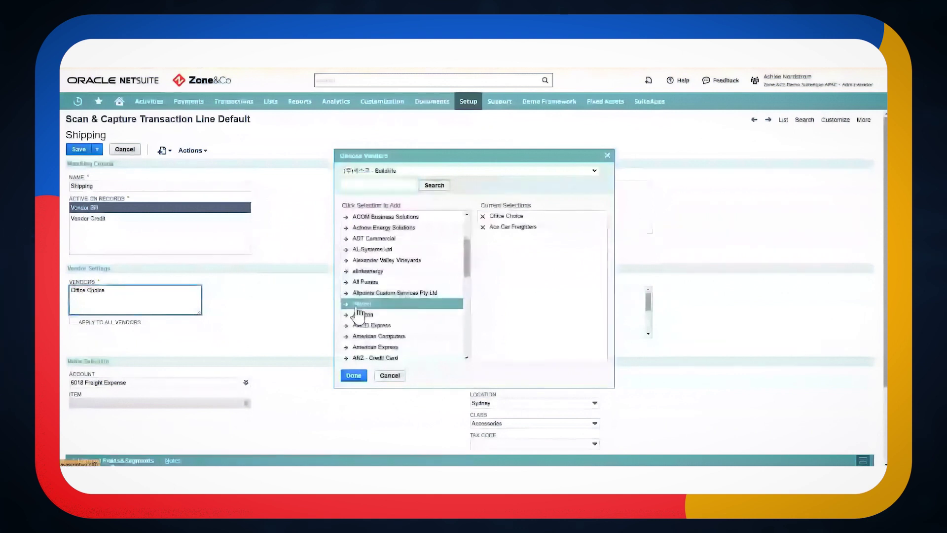
left_click(353, 336)
left_click(715, 388)
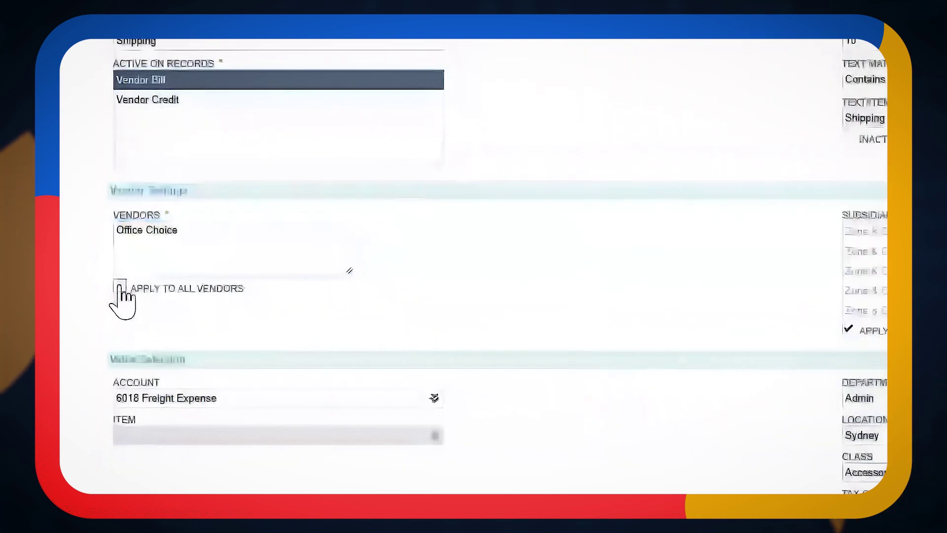
Apply the Shipping rule to all vendors and review its subsidiary, account, department, location and class settings.
left_click(119, 282)
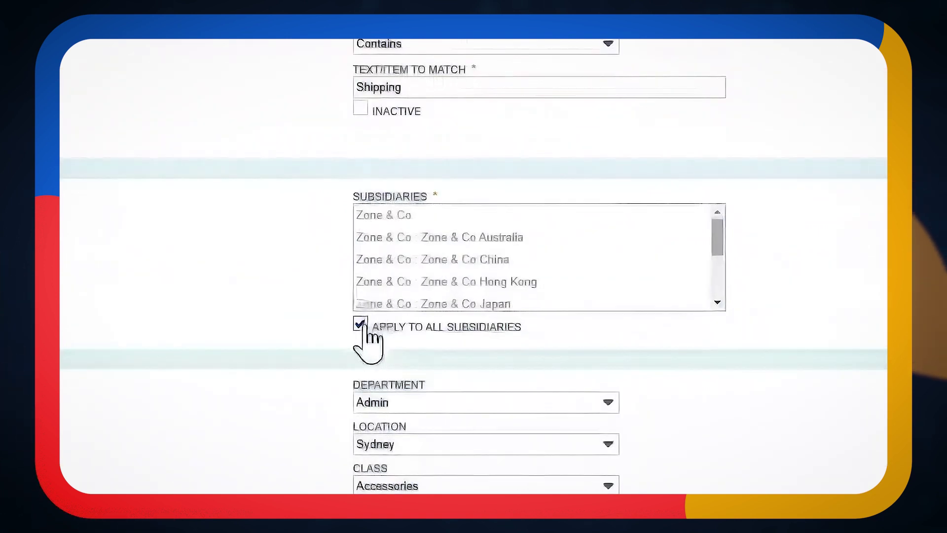
scroll(406, 335, "down", 1)
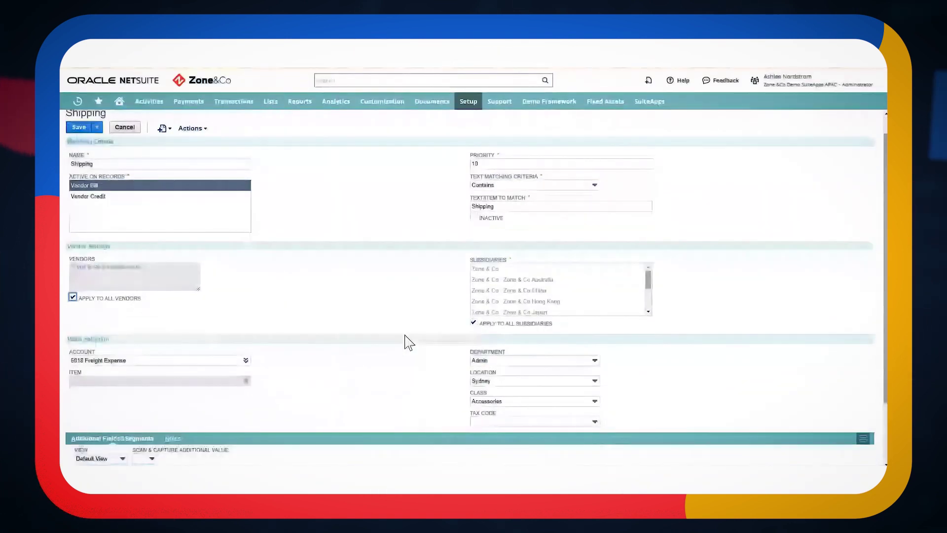
scroll(406, 341, "down", 1)
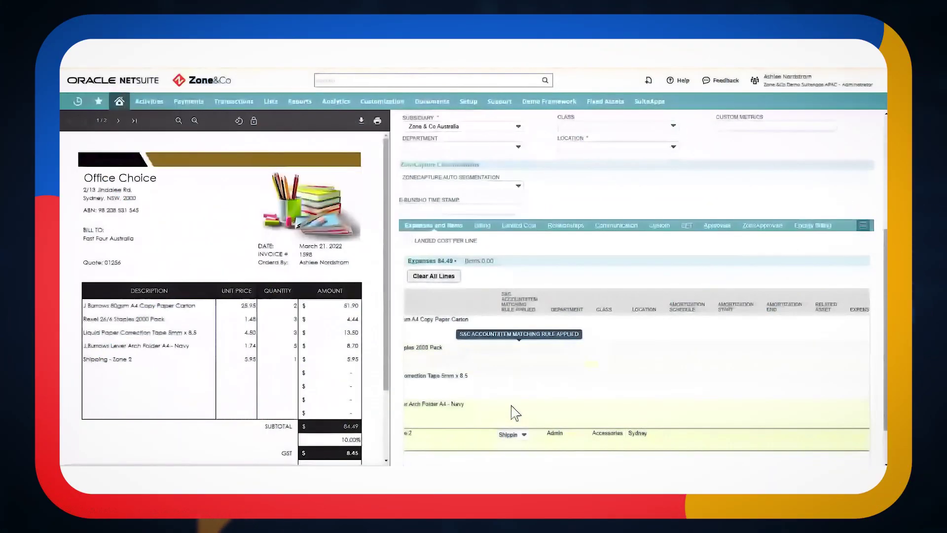
Check the matching rule applied to the Office Choice bill's expense lines and save the bill.
left_click(515, 411)
left_click(485, 332)
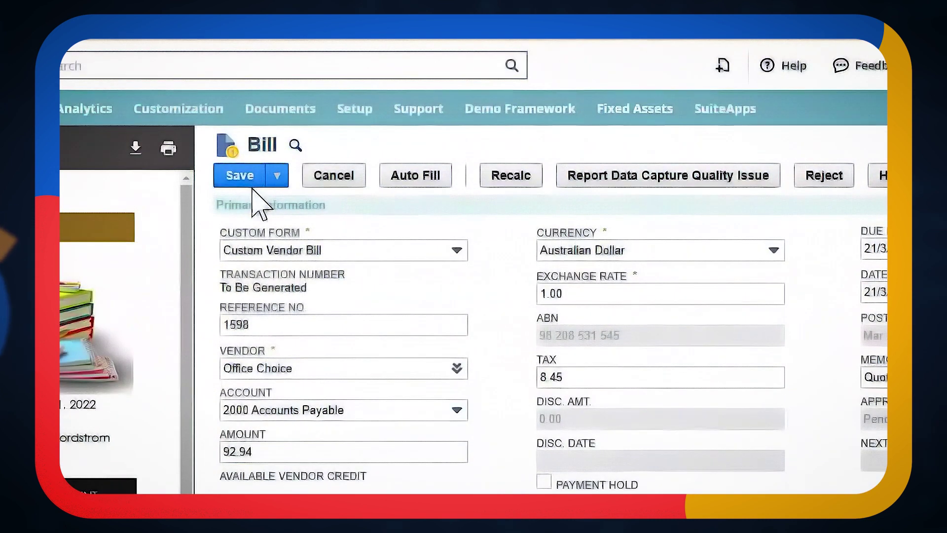
left_click(240, 178)
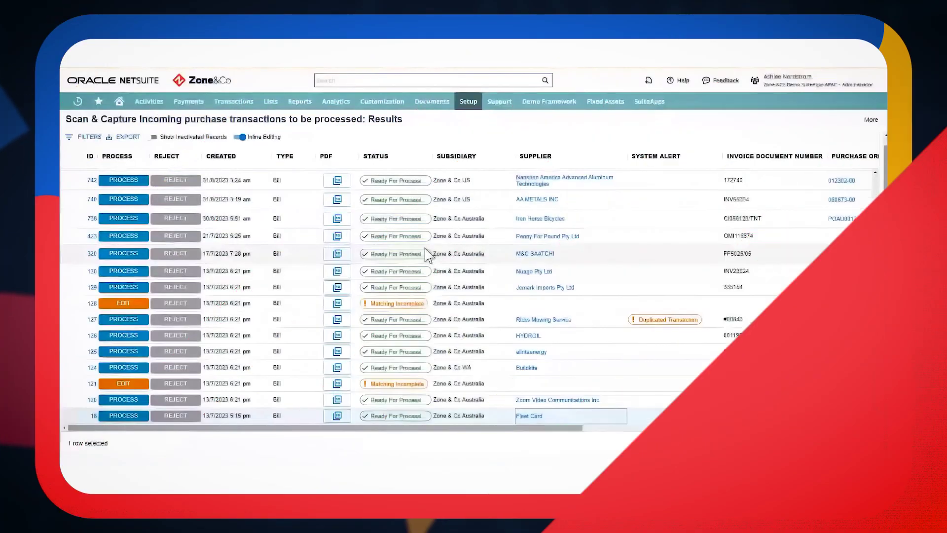
Process the Officeworks bill from the incoming purchase transactions list.
scroll(428, 284, "up", 15)
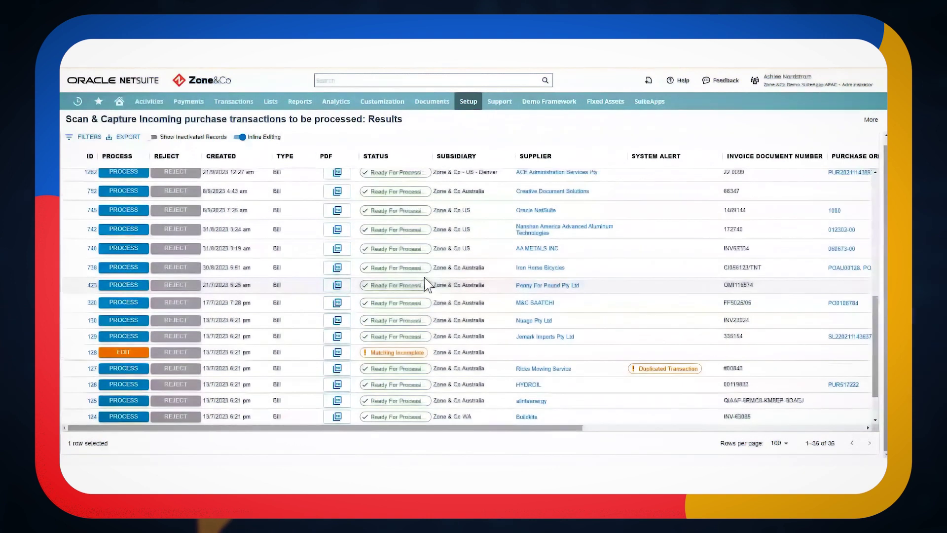
scroll(427, 283, "up", 5)
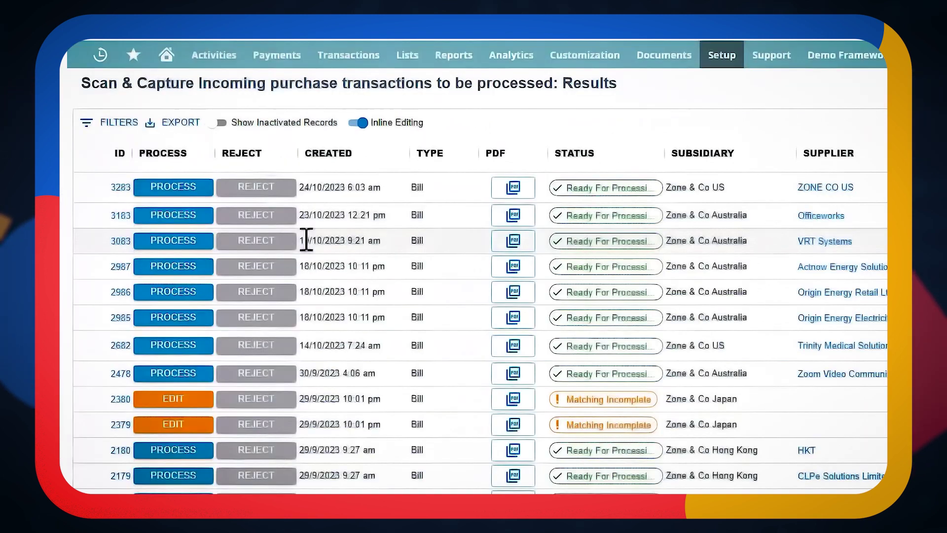
left_click(207, 218)
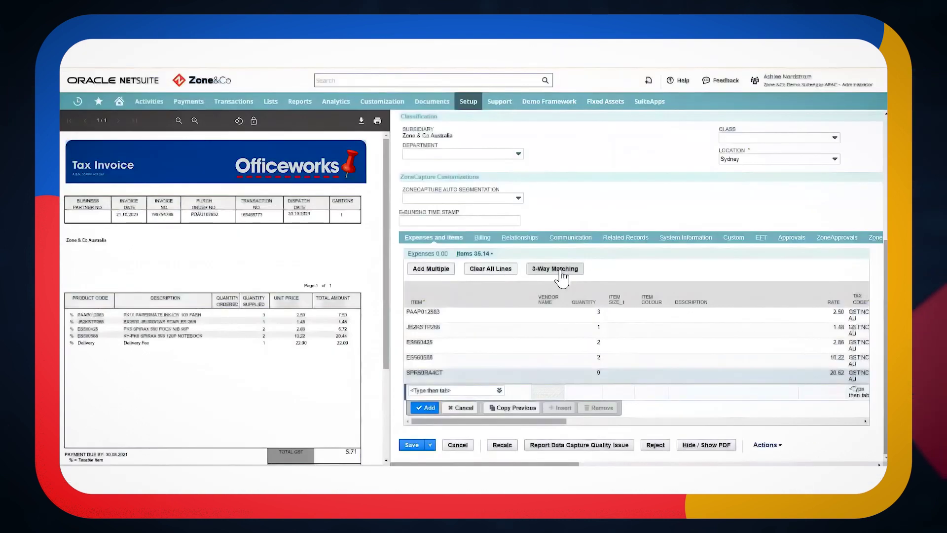
Open the bill's 3-way matching status and examine the match indicators and rate differences for lines PAAP012983 and JB2KSTP266.
left_click(561, 270)
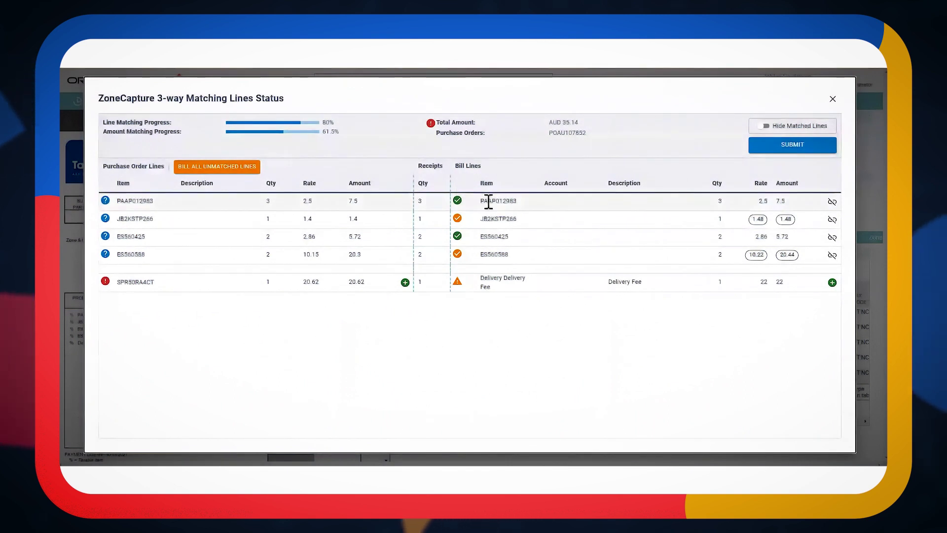
mouse_move(459, 202)
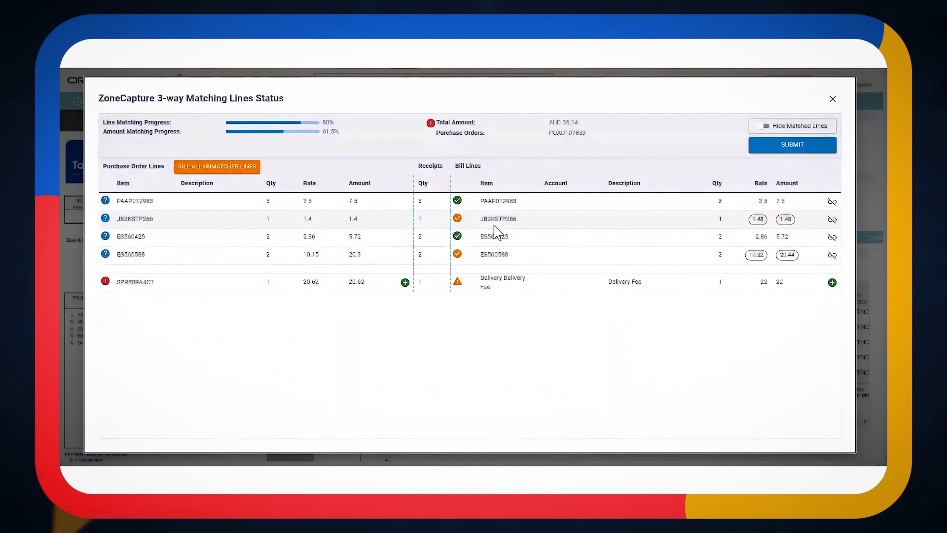
mouse_move(459, 221)
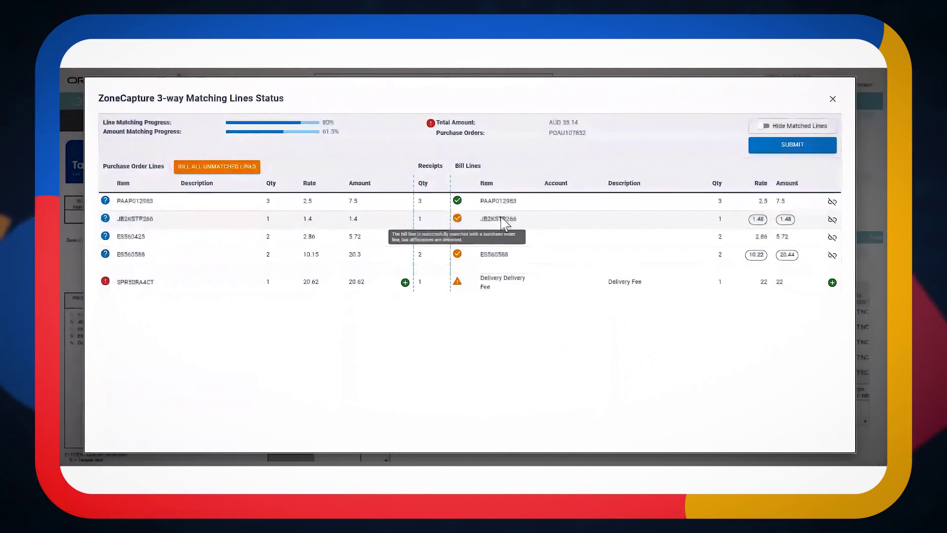
mouse_move(766, 227)
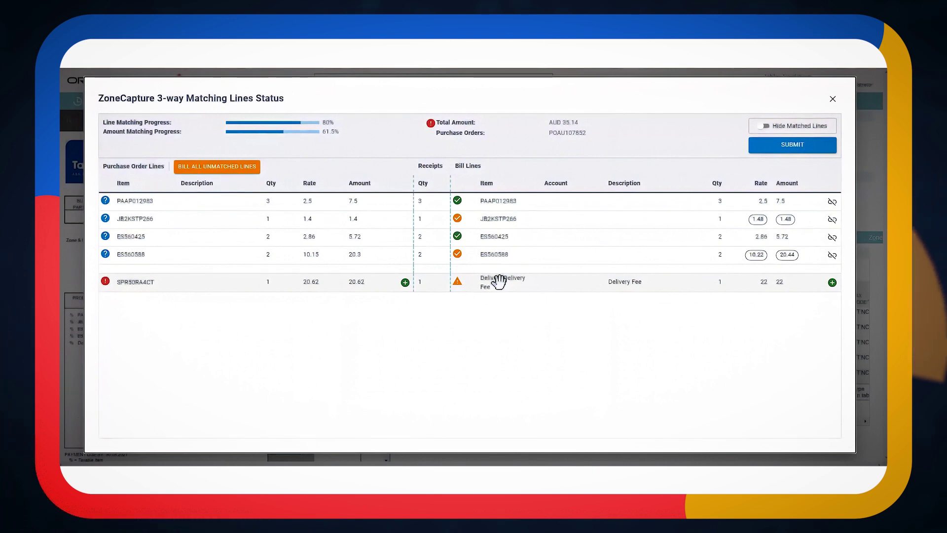
Create an expense line from the unmatched Delivery Fee bill line and submit the 3-way matching.
left_click(833, 282)
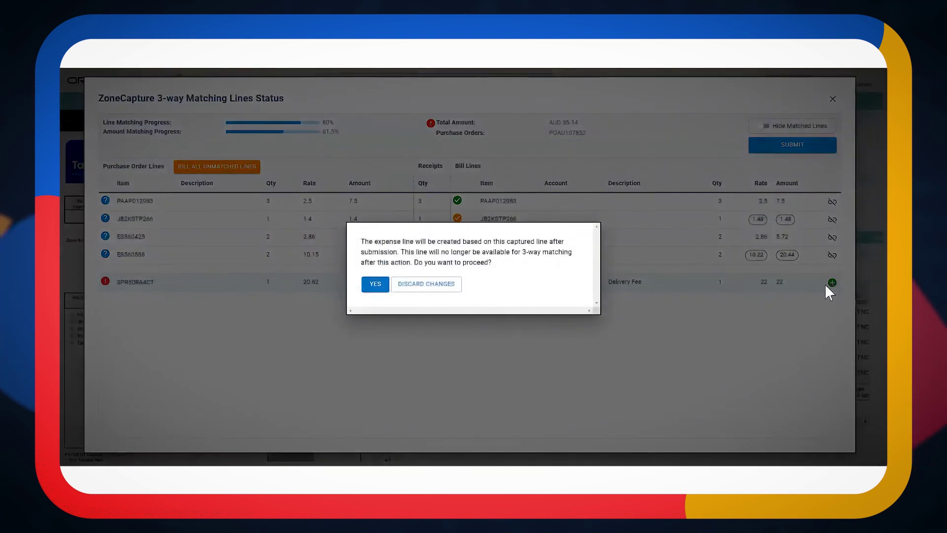
left_click(376, 286)
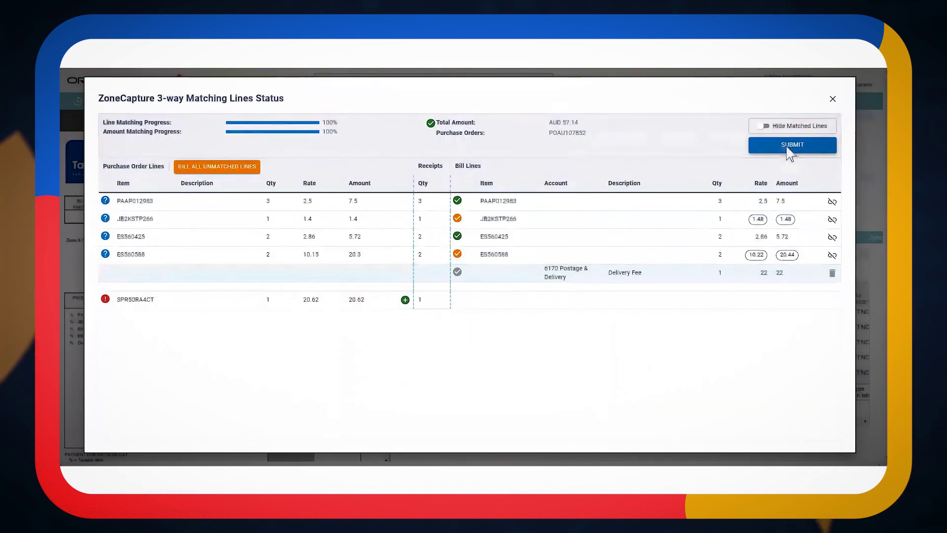
left_click(792, 145)
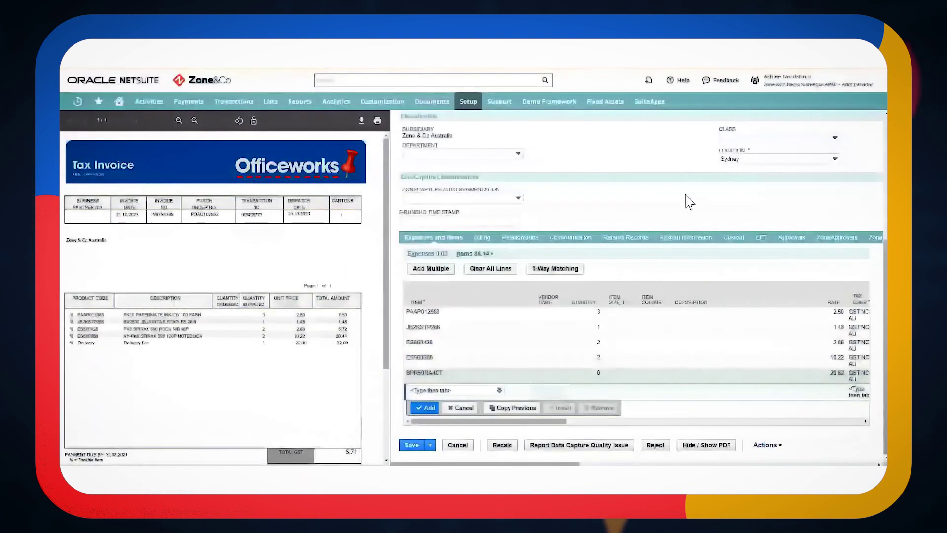
Save the Officeworks bill and toggle the display of its source PDF.
scroll(689, 201, "up", 5)
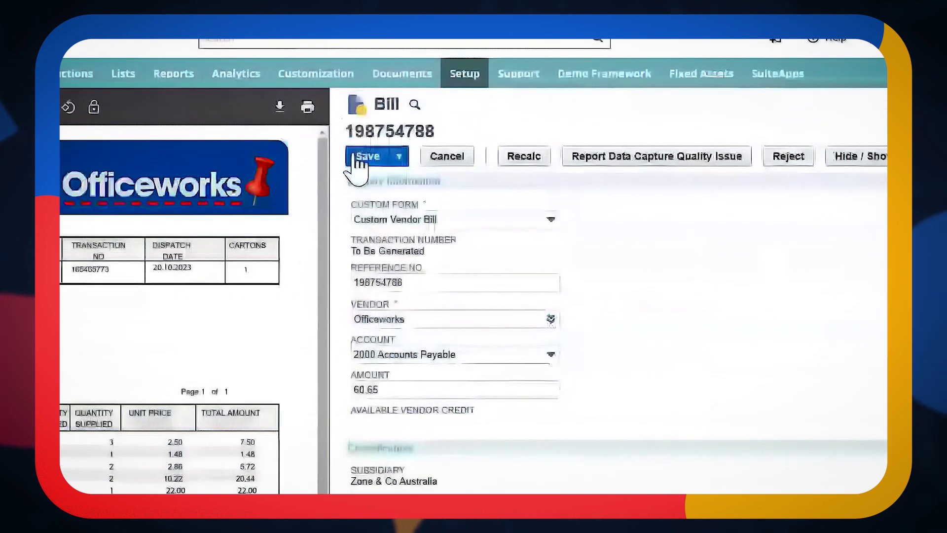
left_click(355, 157)
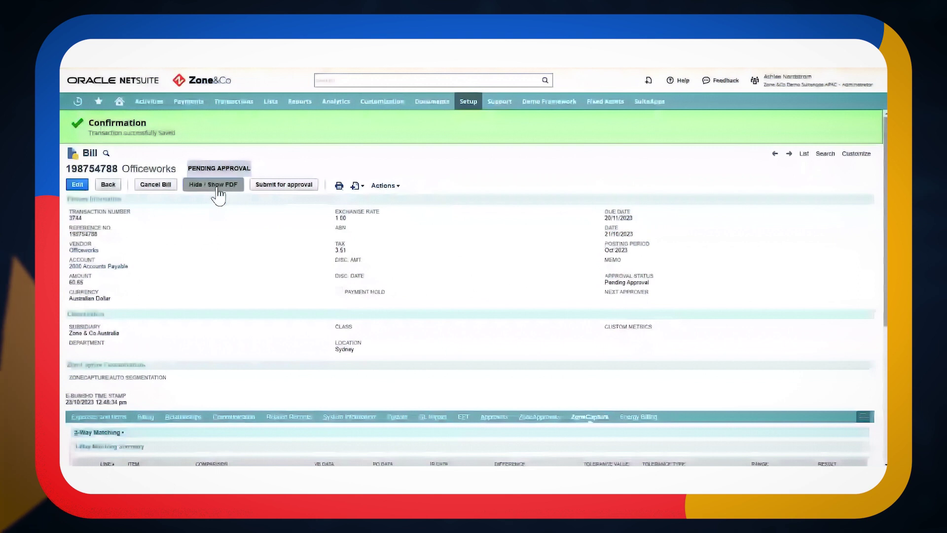
left_click(217, 185)
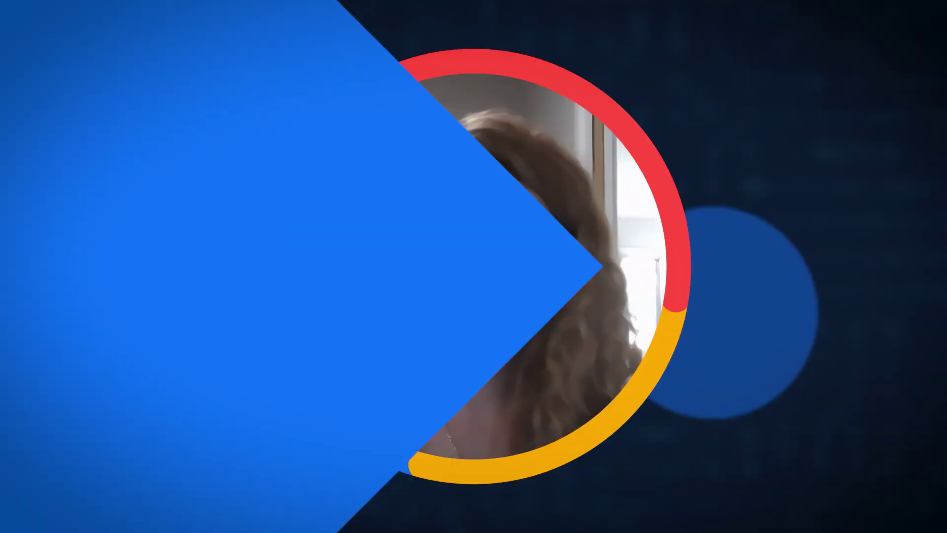